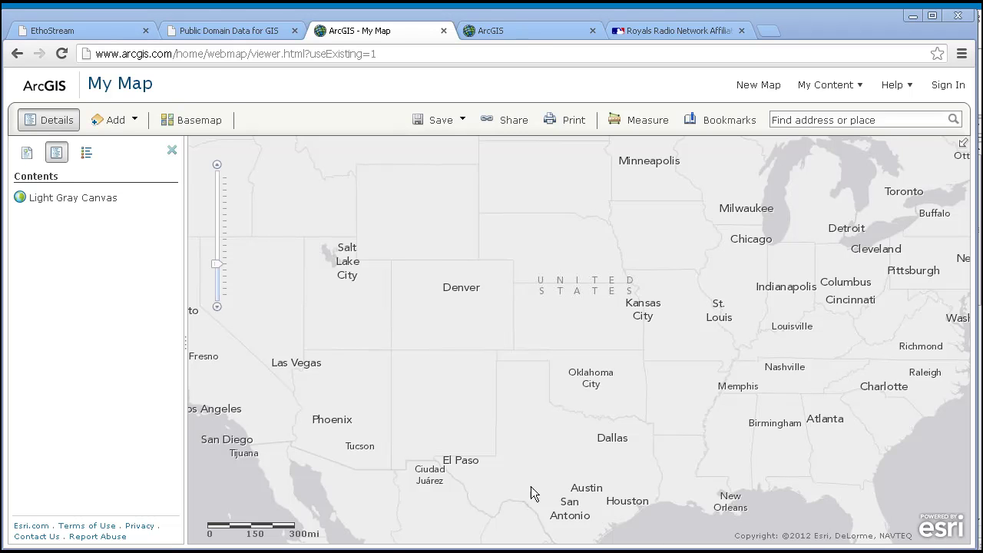
Step: Add royals_stations.csv as station points located by city and state, then show the legend
key(alt+Tab)
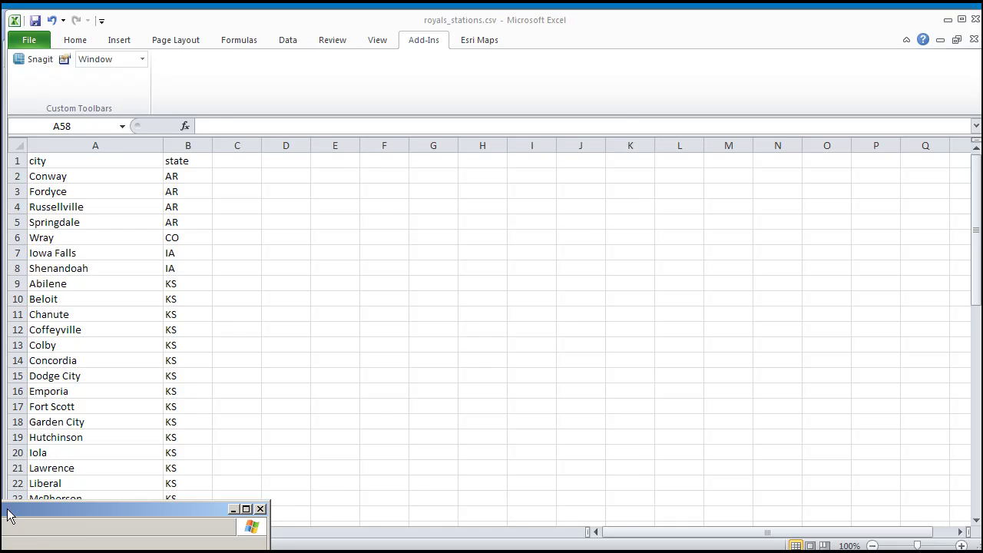
drag(619, 212, 618, 159)
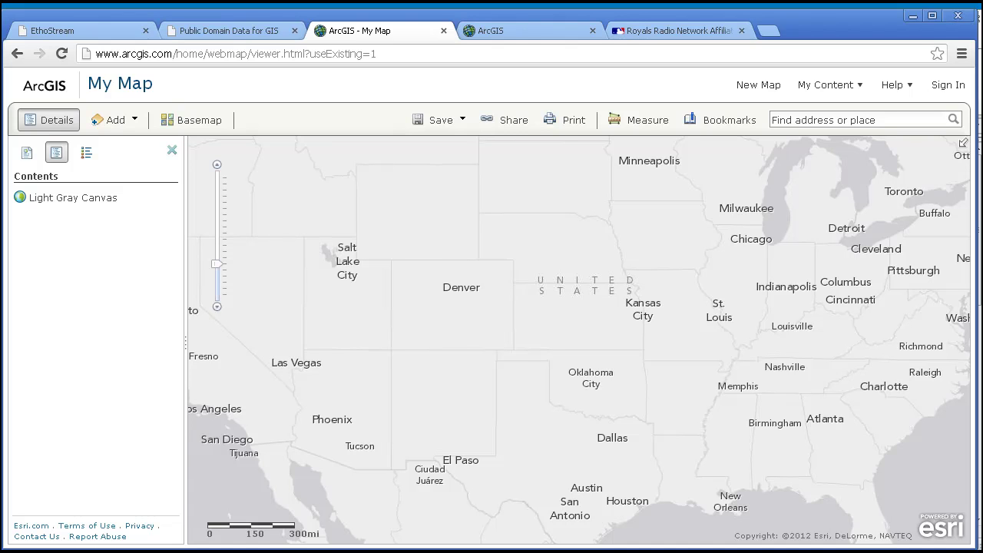
key(alt+Tab)
drag(241, 160, 724, 214)
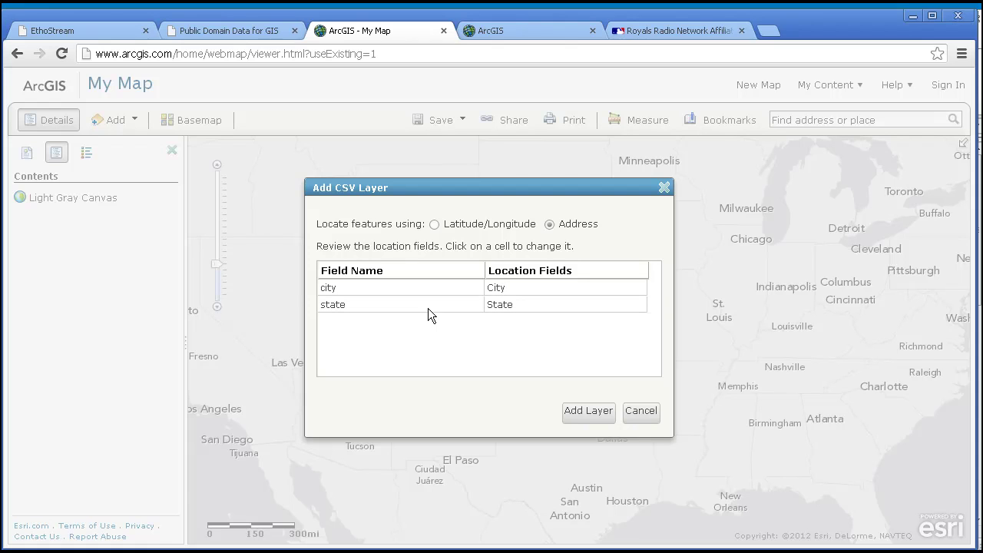
click(592, 415)
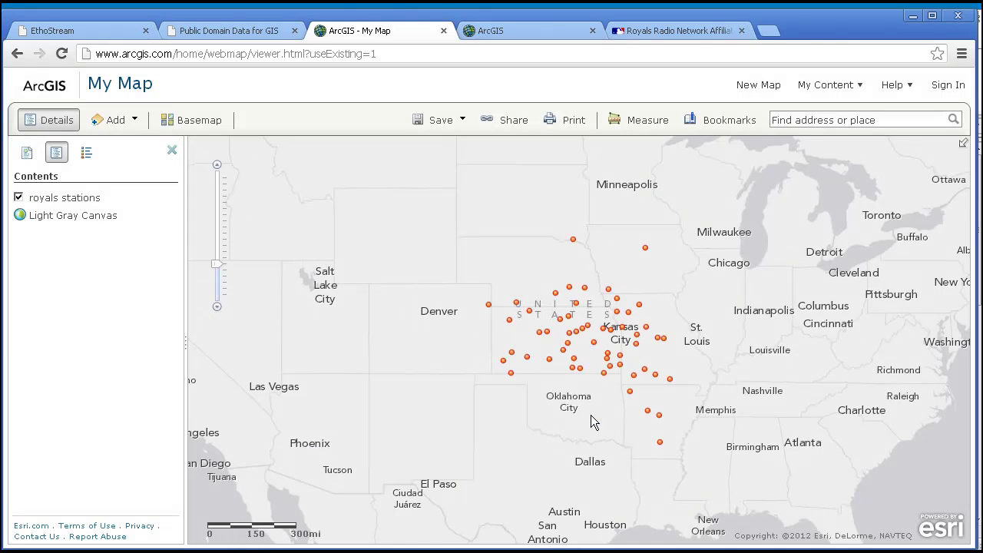
click(86, 153)
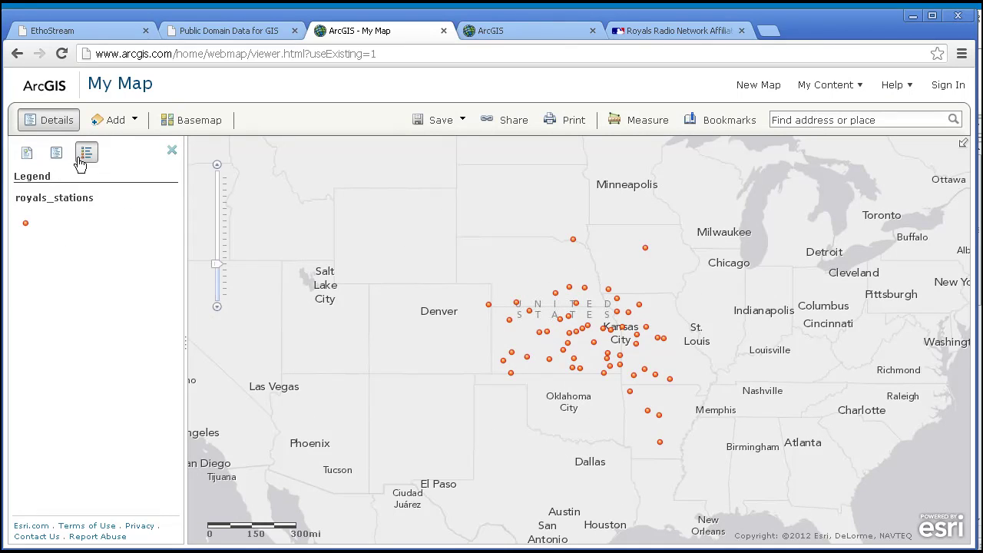
drag(553, 363, 454, 342)
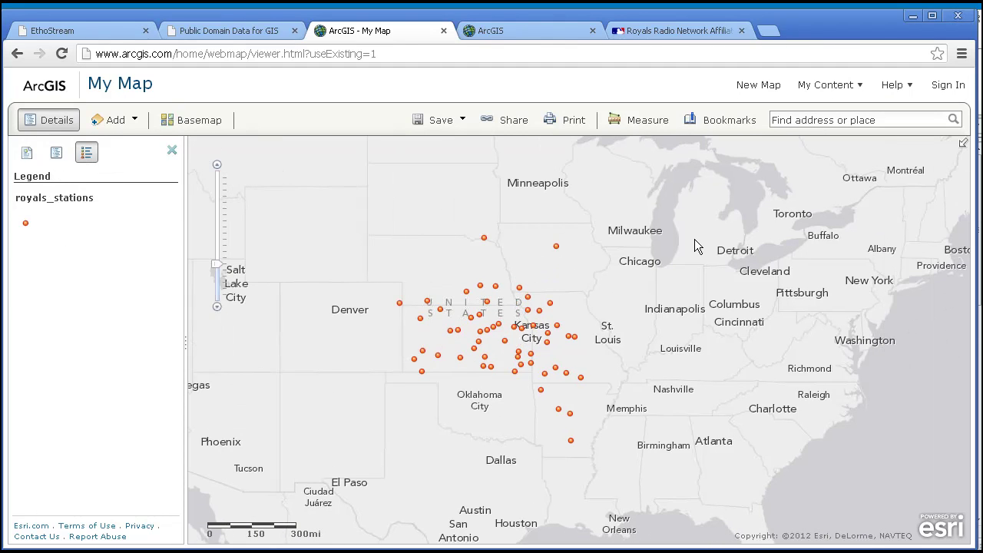
Step: Add a point at Kansas City styled as a 61 px semi-transparent blue basic circle
click(806, 117)
text(kansas city, Mo)
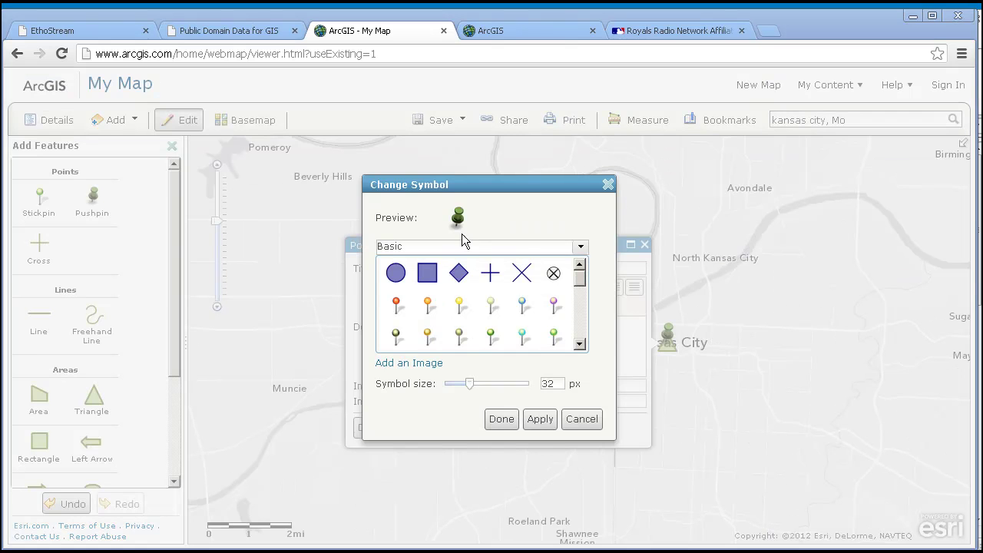
click(399, 278)
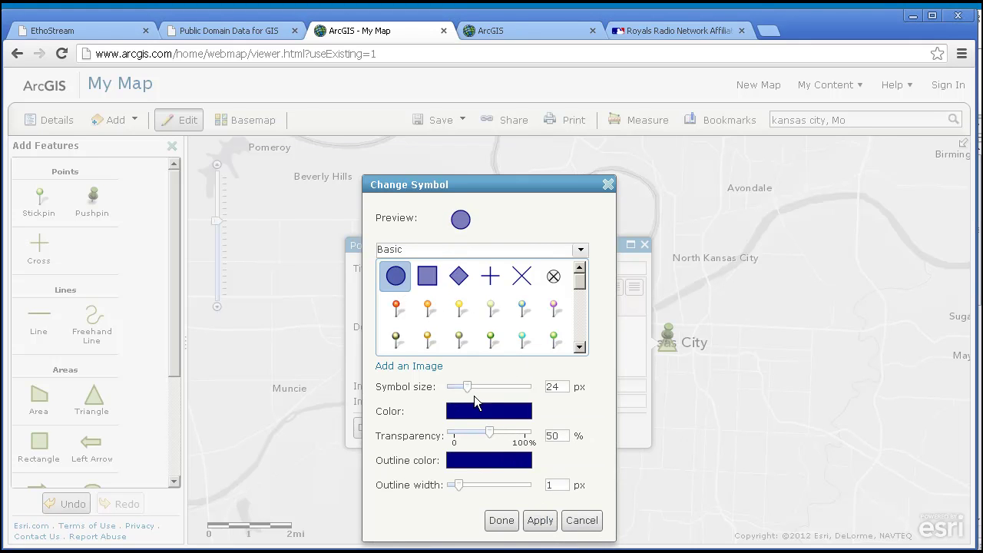
drag(467, 386, 491, 388)
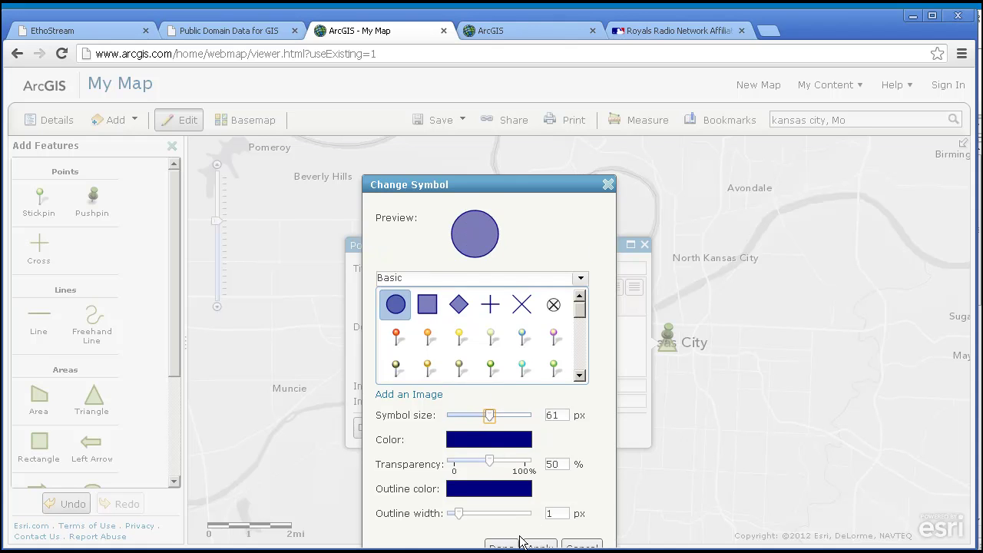
scroll(511, 540, down, 1)
click(542, 483)
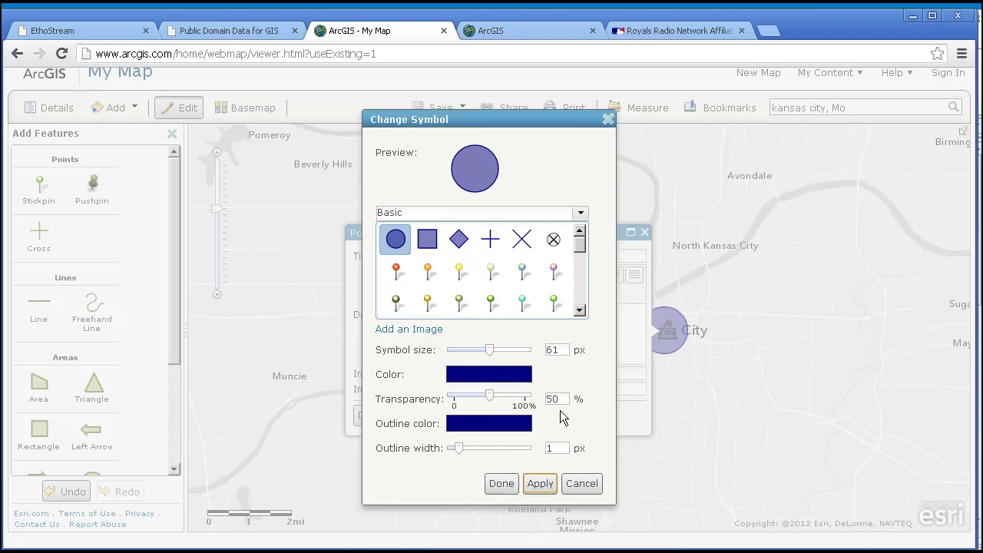
Step: Close the symbol settings and the point's popup, and zoom the map out one level
click(608, 120)
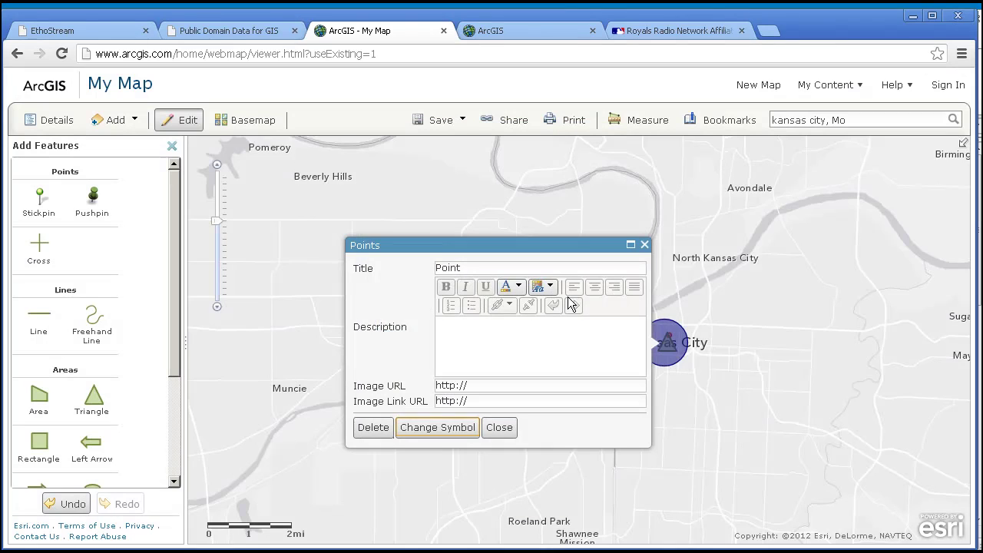
click(645, 244)
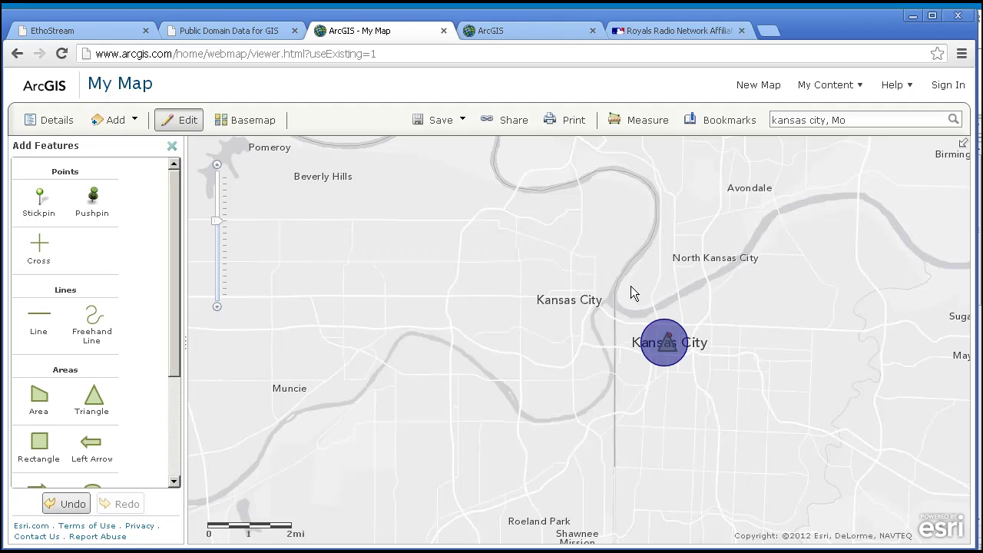
click(218, 307)
Step: Zoom out to the region and draw a green freehand area around the Kansas City stations
click(218, 307)
scroll(631, 374, down, 3)
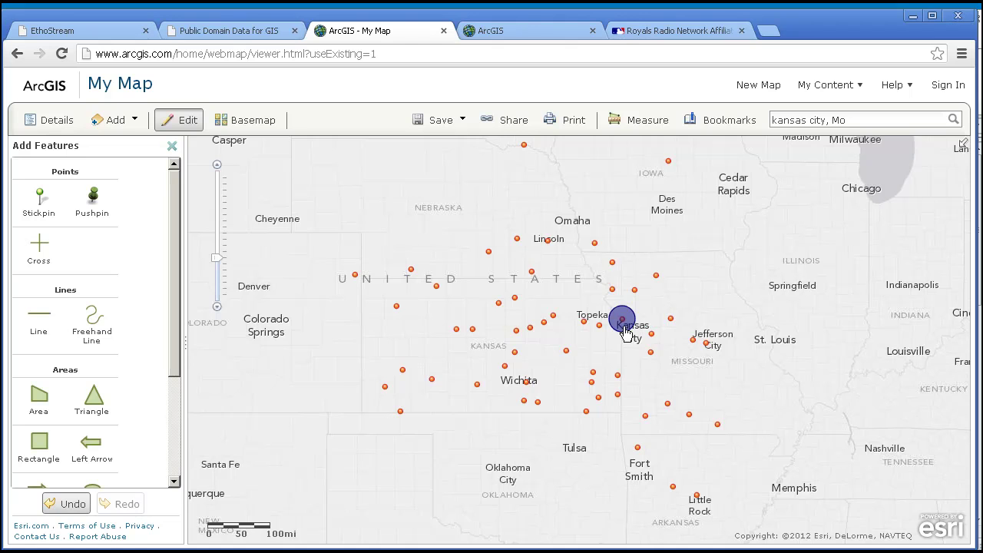
drag(500, 231, 505, 259)
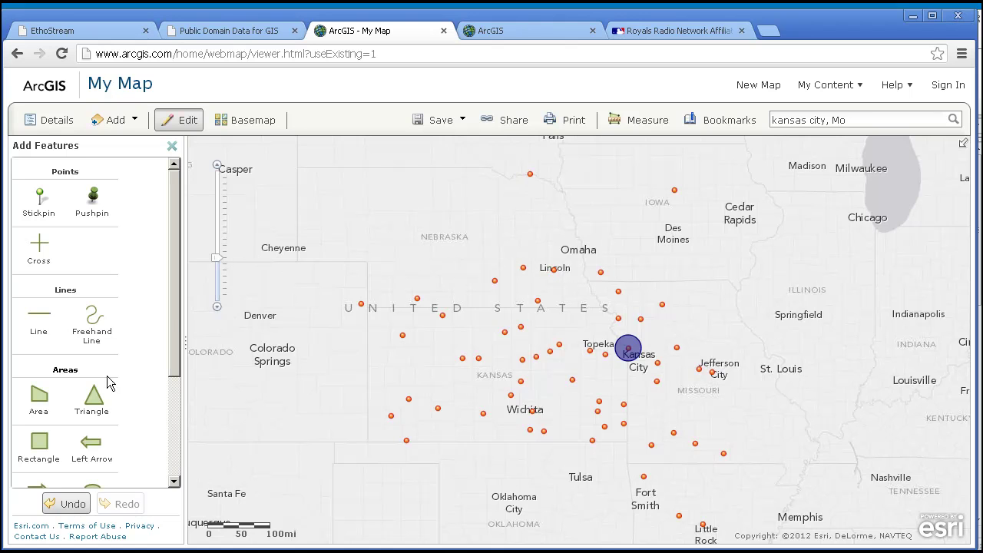
scroll(93, 461, down, 4)
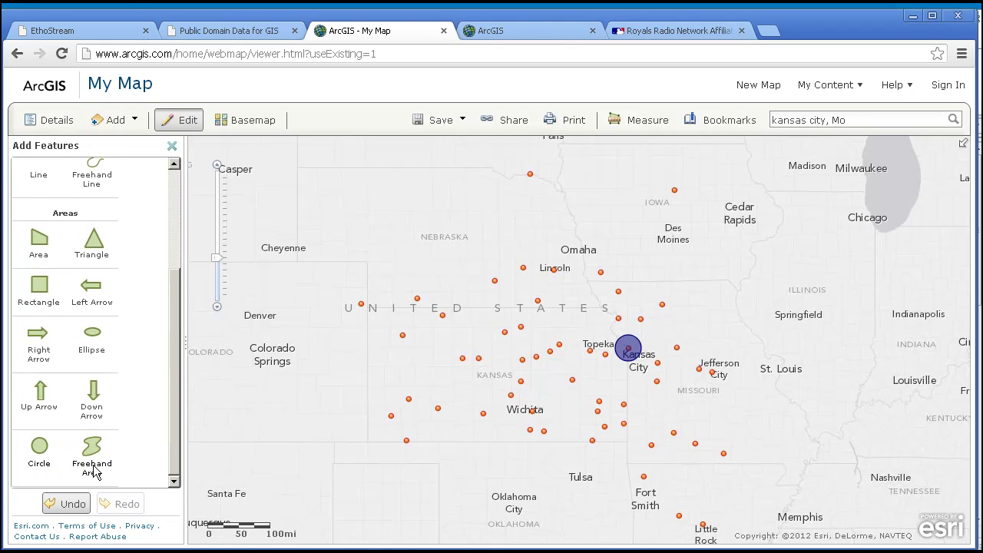
click(92, 461)
mouse_move(486, 174)
mouse_down()
mouse_move(461, 218)
mouse_move(324, 272)
mouse_move(305, 369)
mouse_move(376, 458)
mouse_move(473, 488)
mouse_move(568, 489)
mouse_move(586, 510)
mouse_move(695, 540)
mouse_move(756, 540)
mouse_move(791, 470)
mouse_move(786, 444)
mouse_move(737, 388)
mouse_move(678, 349)
mouse_move(665, 253)
mouse_move(682, 184)
mouse_move(599, 157)
mouse_move(530, 160)
mouse_move(496, 188)
mouse_up()
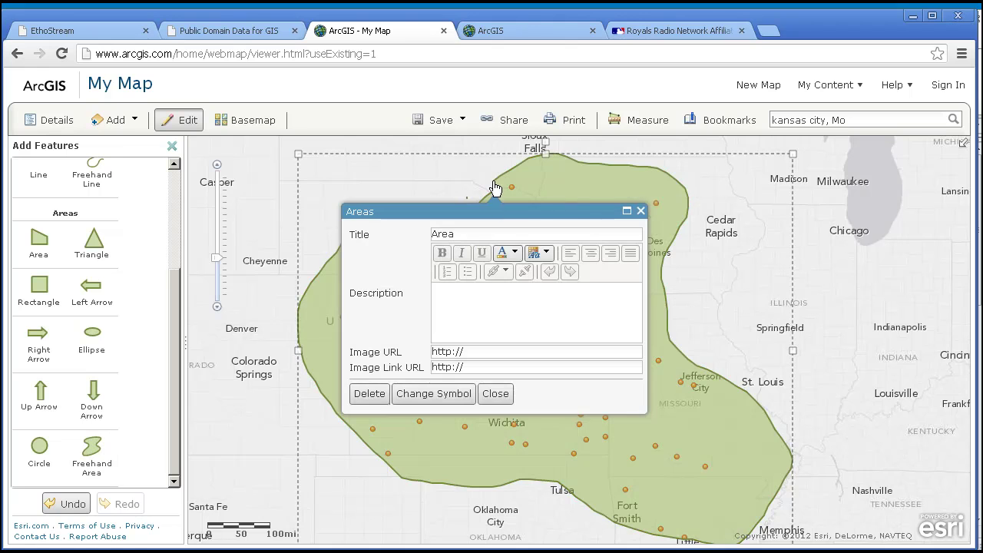
Step: Title the area 'KC Royals Listener Area', close its details and deselect it
text(KC Royals Listener Area)
click(496, 394)
click(260, 412)
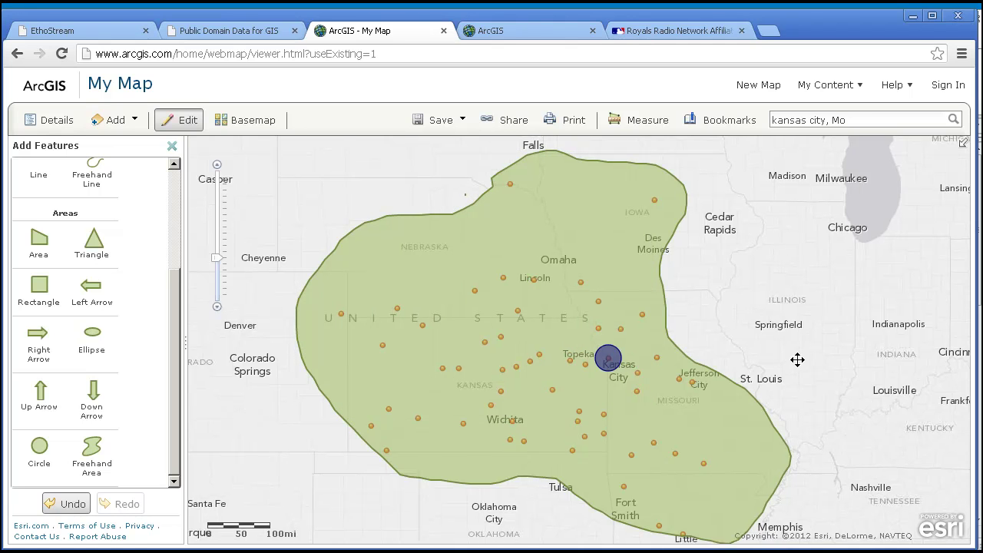
Step: Zoom the map out one level with the minus key to show the whole area nationally
key(minus)
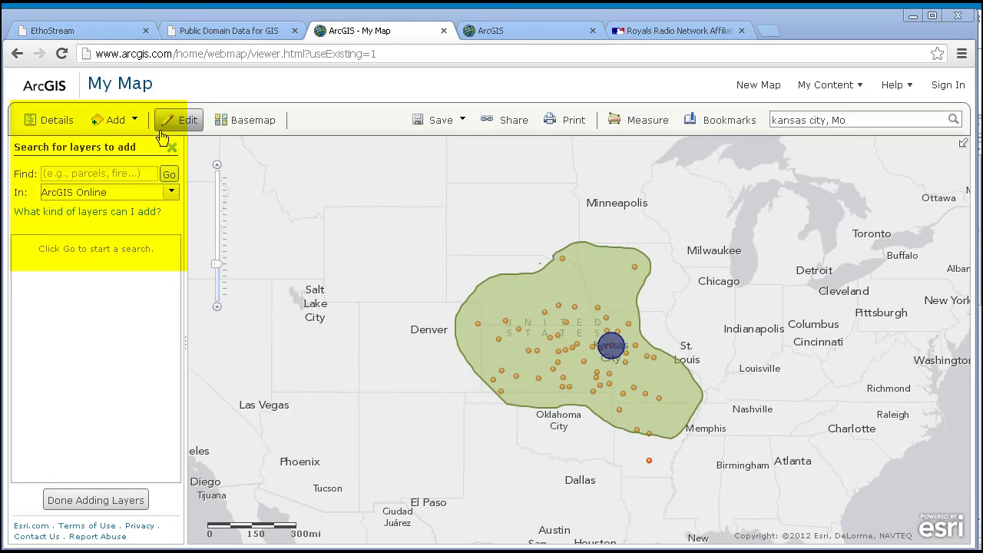
Step: Start adding a layer from a file and browse to the e:\aa_jjk\gps folder
click(136, 120)
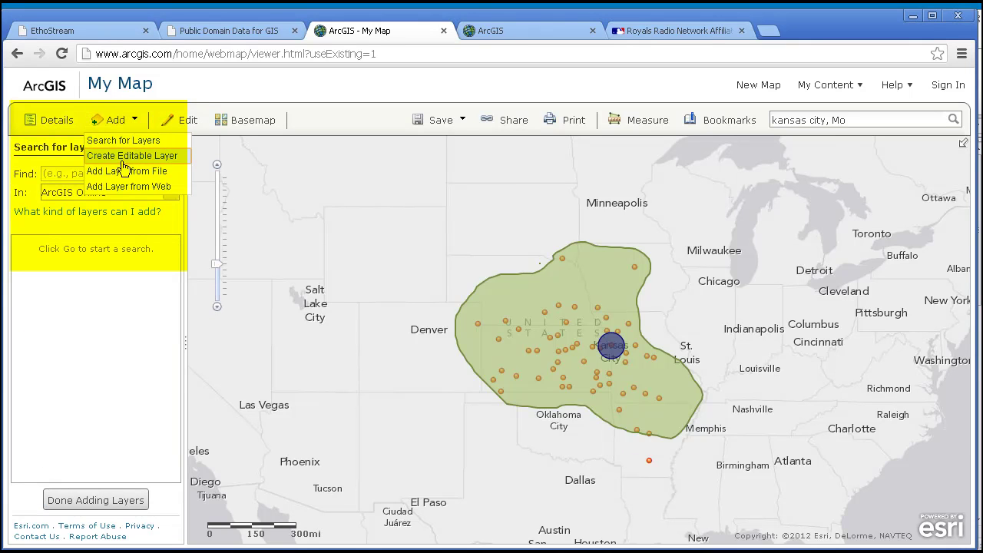
click(163, 172)
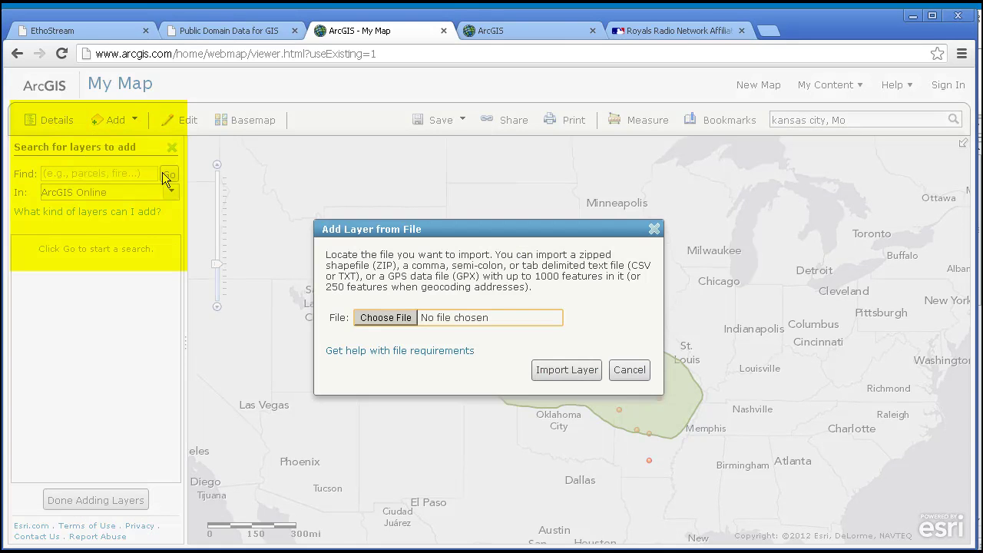
click(401, 318)
text(e)
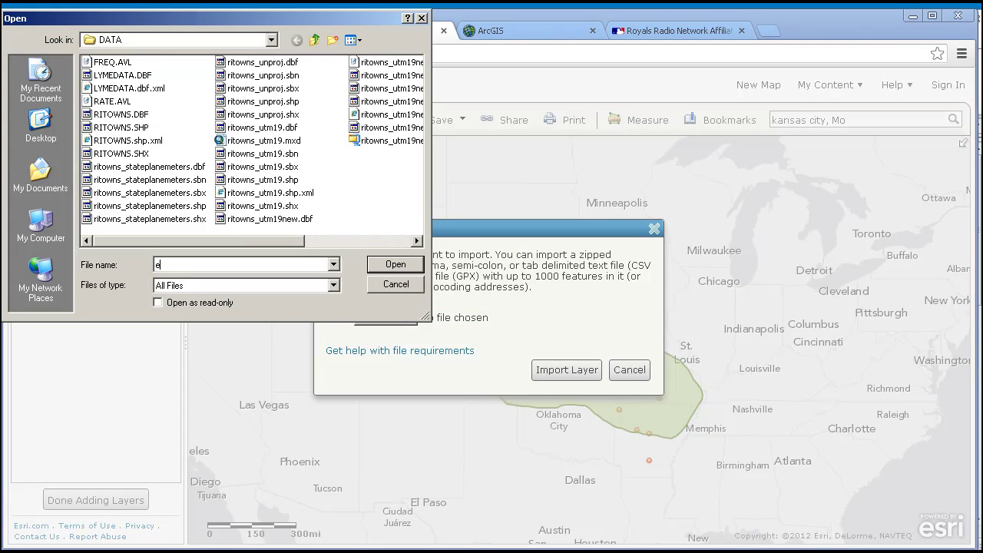
text(:\aa_jjk)
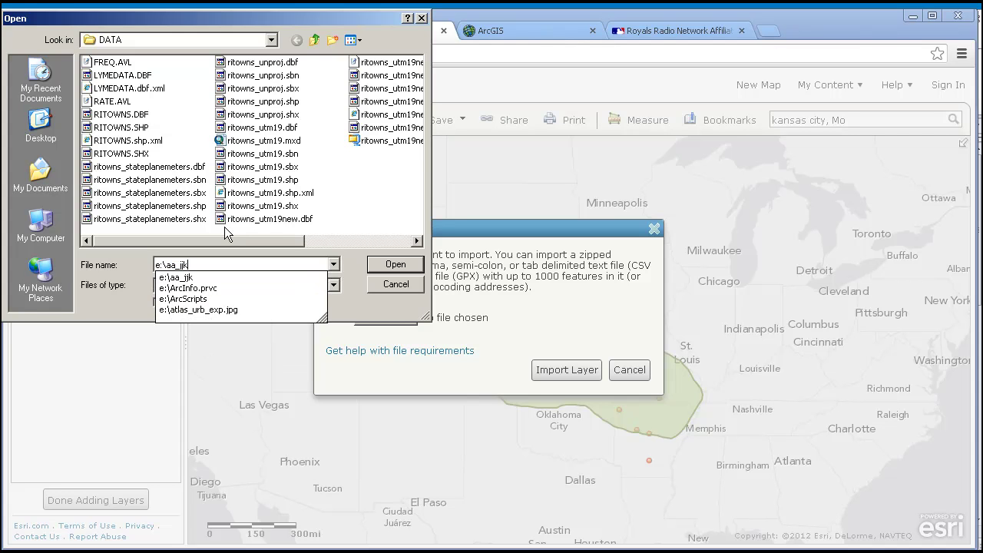
text(\gps)
key(Return)
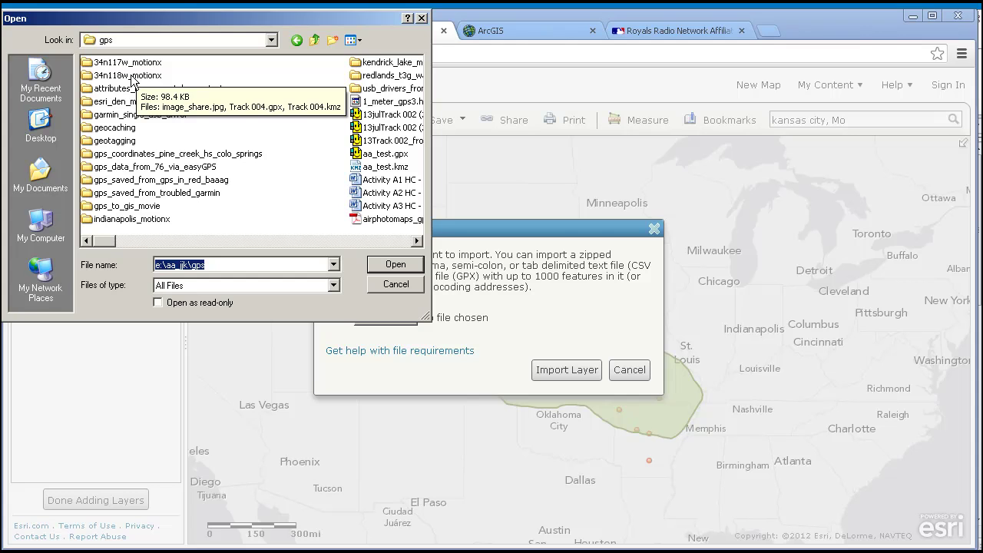
Step: Select Track 002.gpx in 34n117w_motionx and import it as a map layer
click(133, 77)
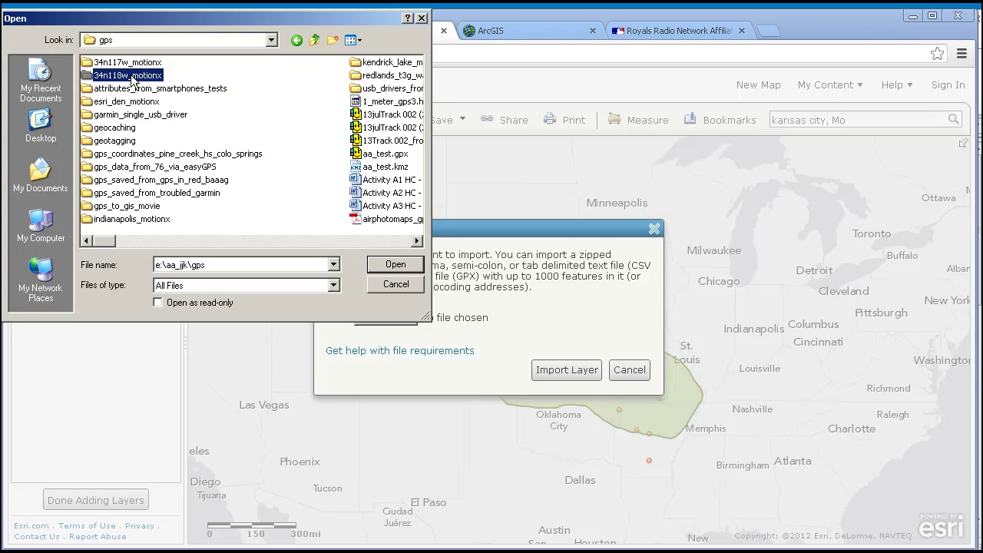
double_click(132, 63)
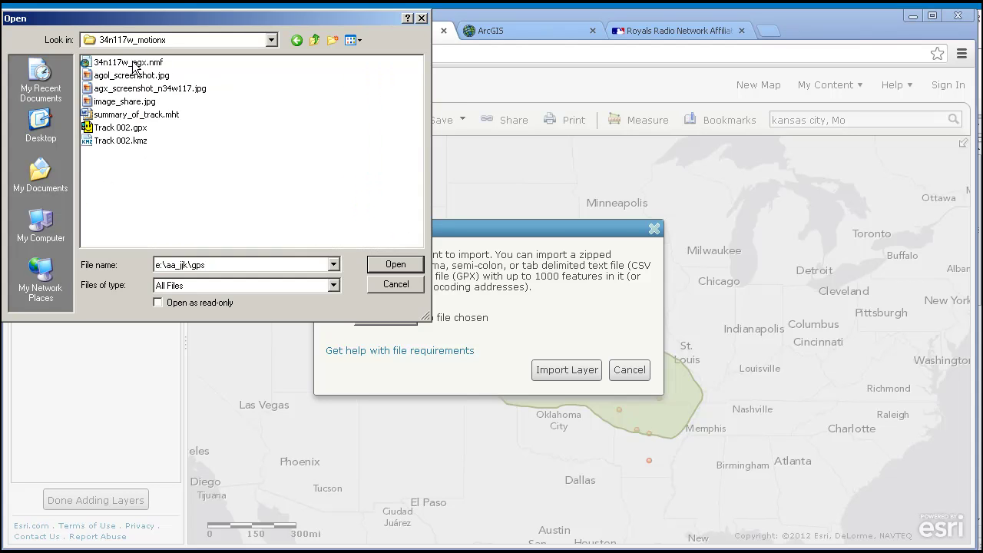
click(132, 128)
click(150, 129)
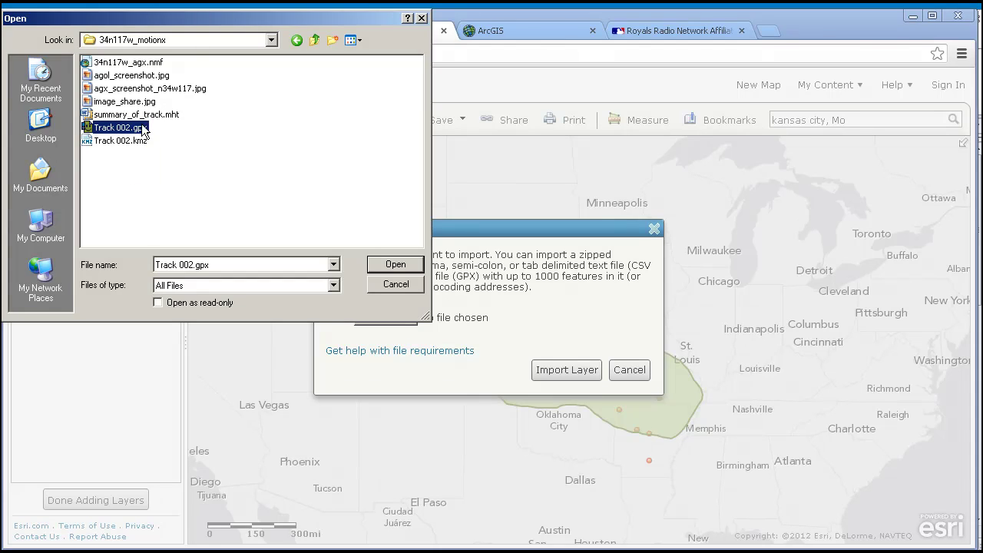
click(384, 266)
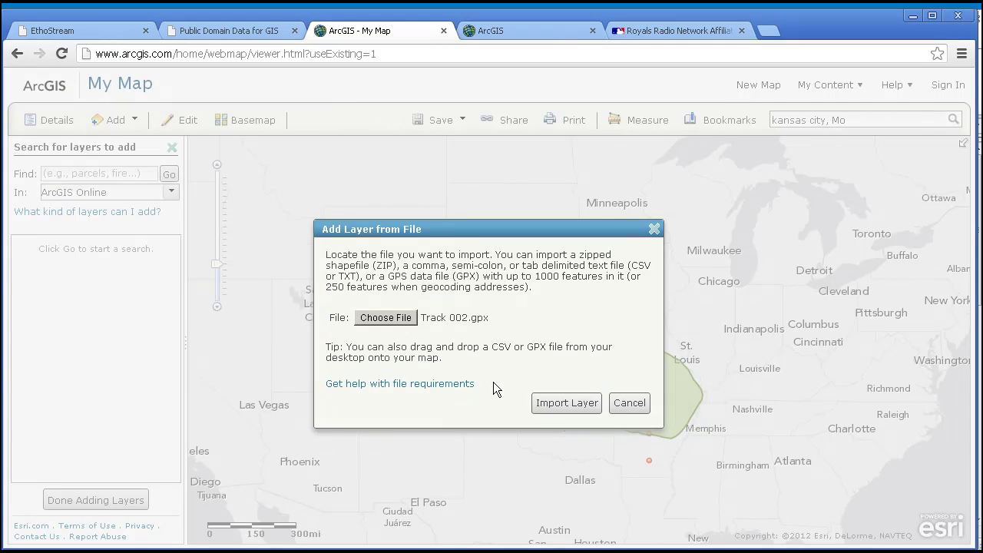
click(566, 404)
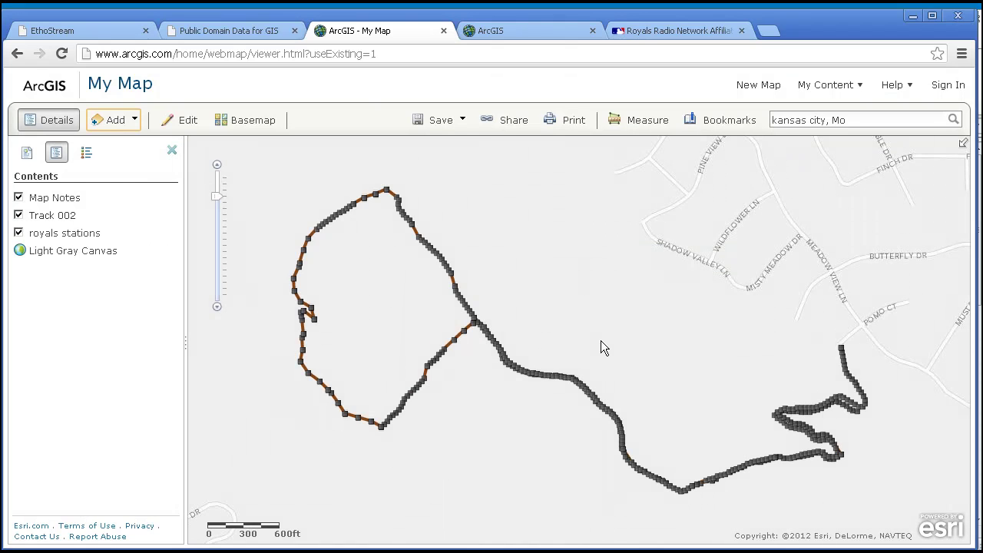
click(255, 123)
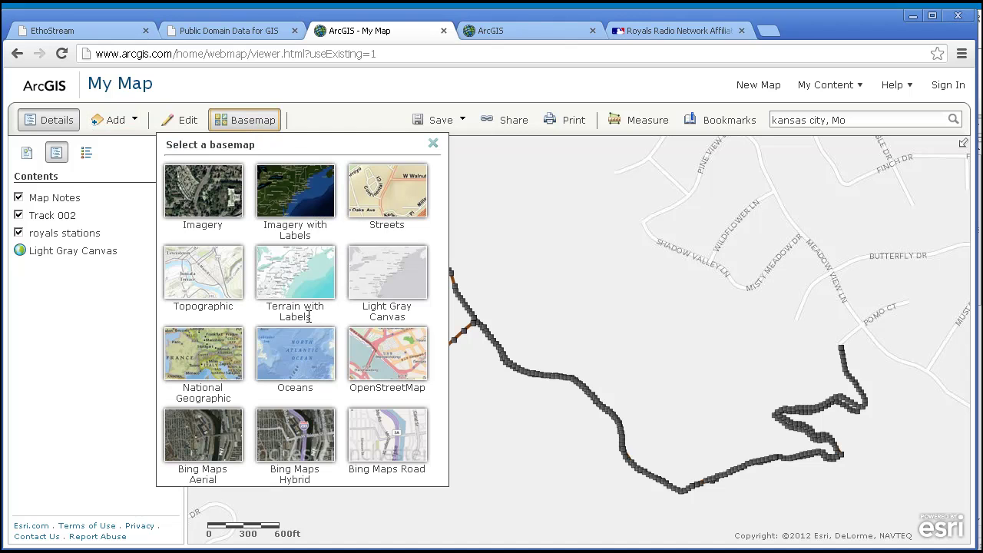
Step: Switch to the Bing Maps Aerial basemap and hide the Track 002 line sublayer
click(218, 432)
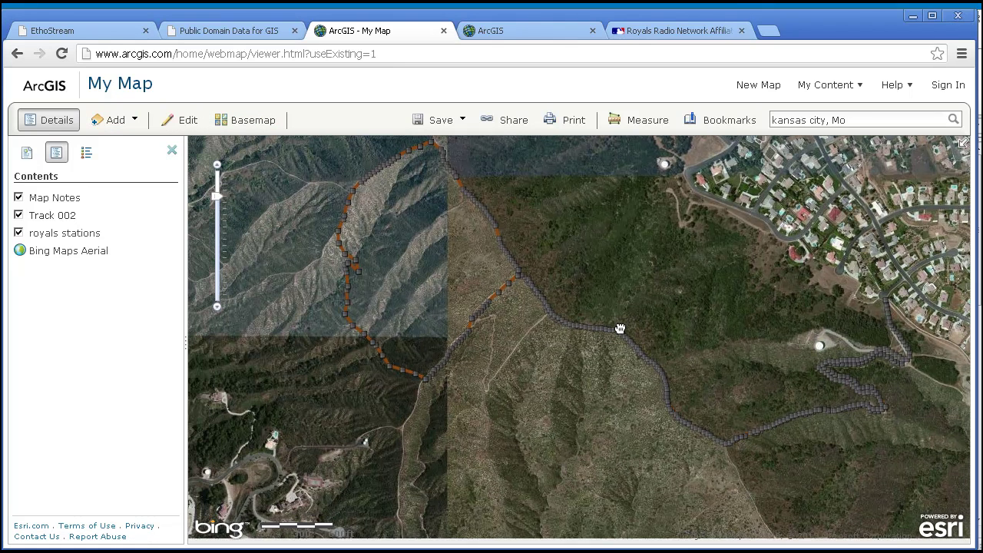
drag(619, 330, 623, 350)
mouse_move(68, 199)
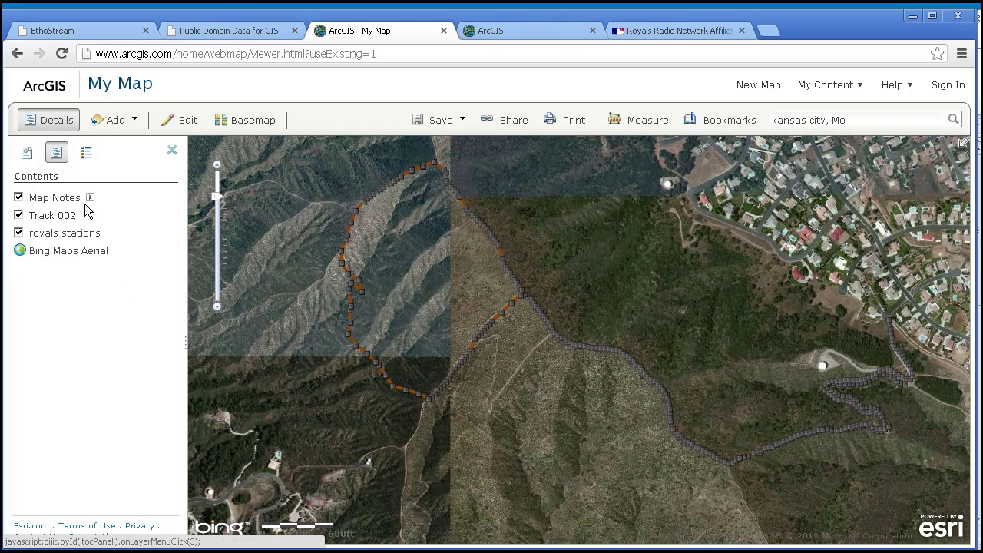
click(61, 216)
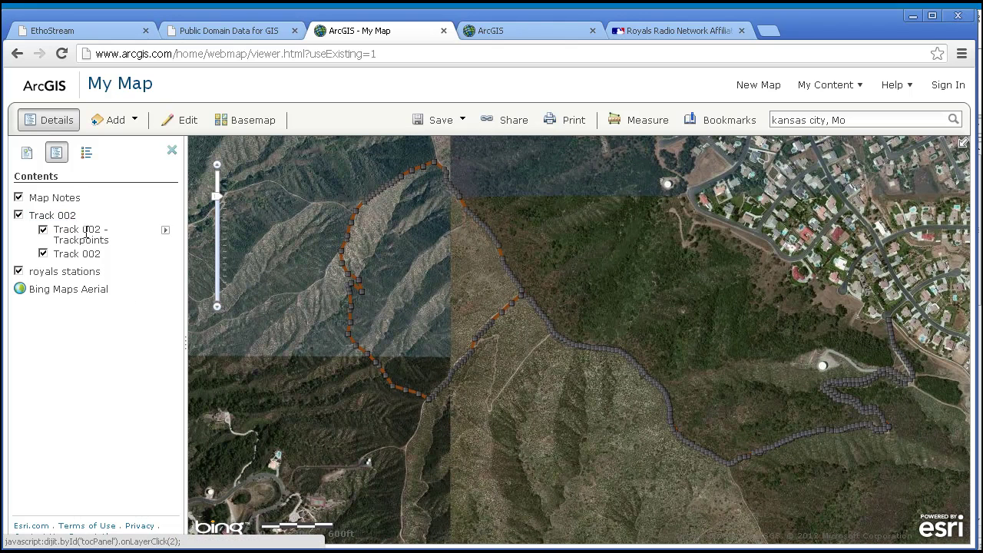
click(43, 254)
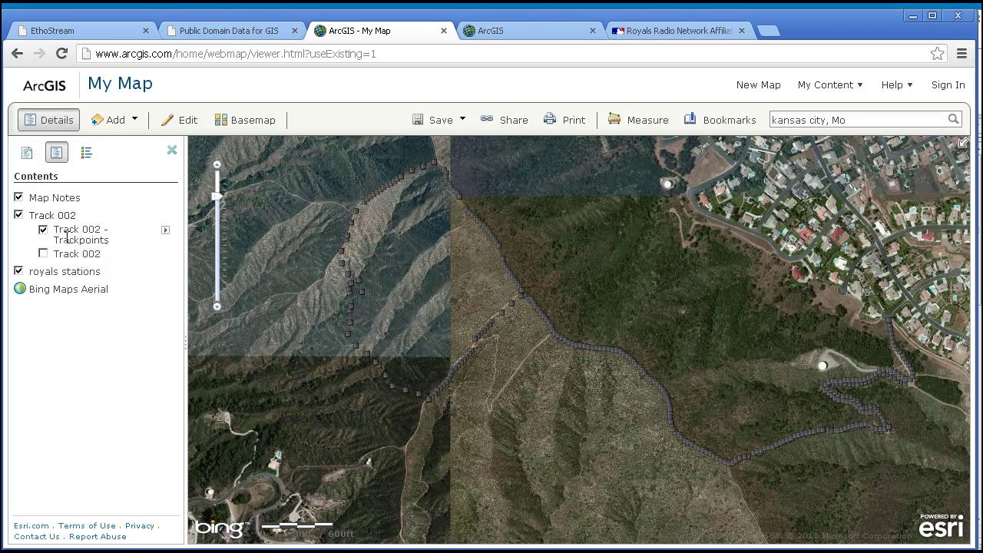
click(166, 231)
Step: Symbolize the Track 002 trackpoints by colour using the ele field
click(228, 331)
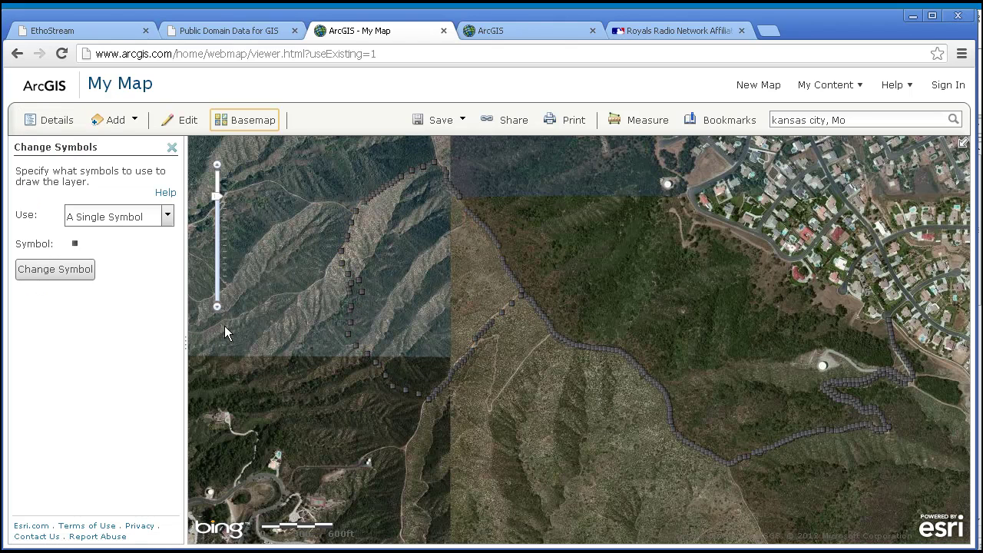
click(117, 216)
click(110, 266)
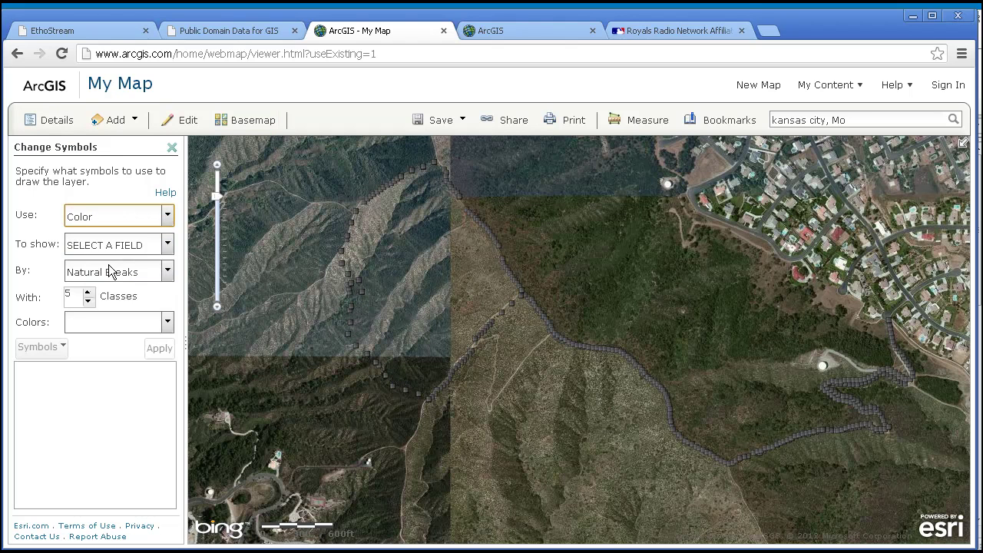
click(111, 249)
click(110, 278)
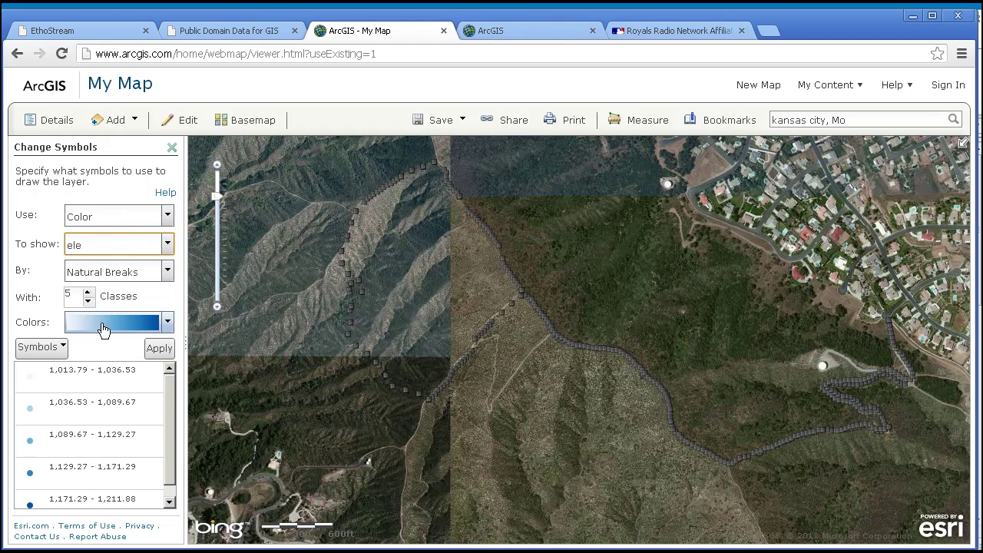
Step: Make the lowest elevation class yellow and apply the elevation colouring
click(31, 381)
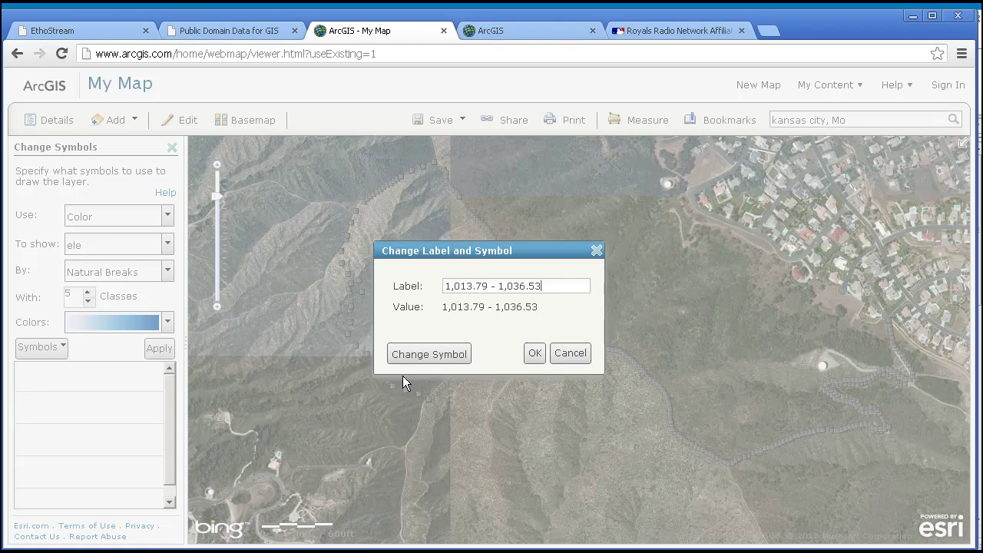
click(462, 356)
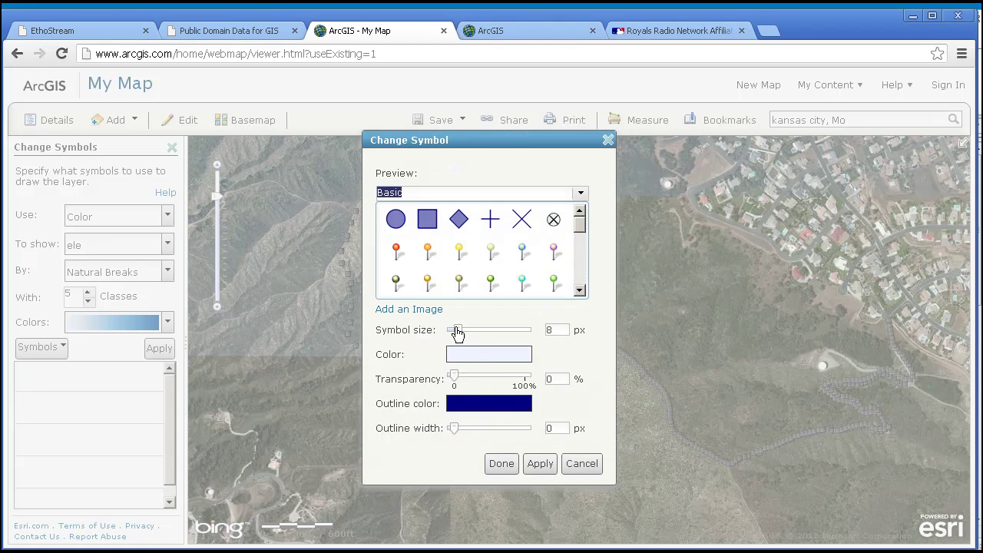
click(469, 359)
click(539, 445)
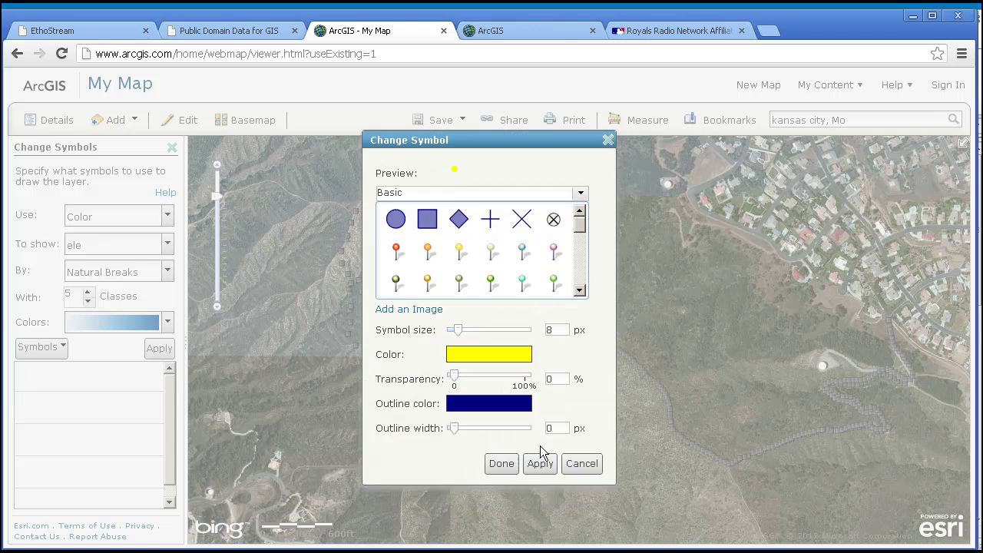
click(501, 463)
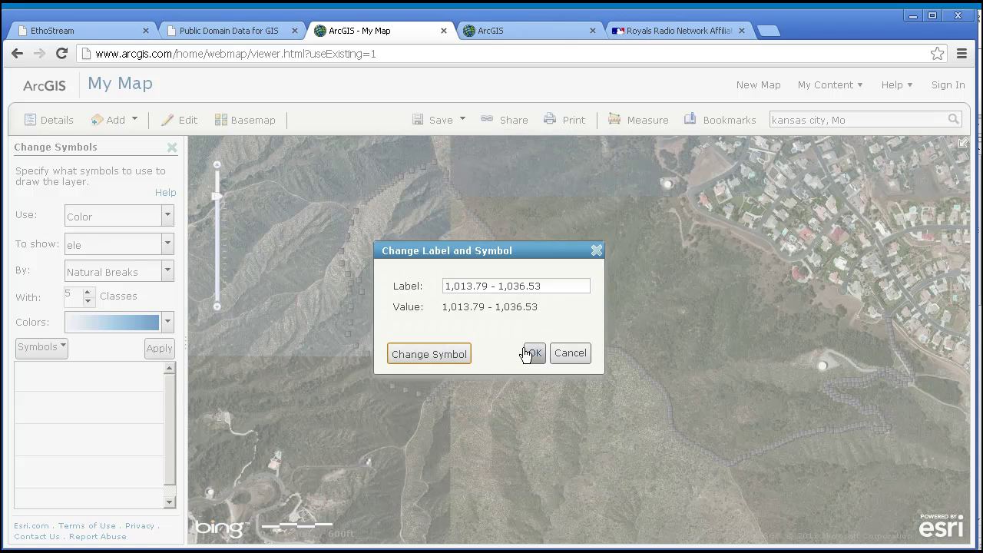
click(529, 354)
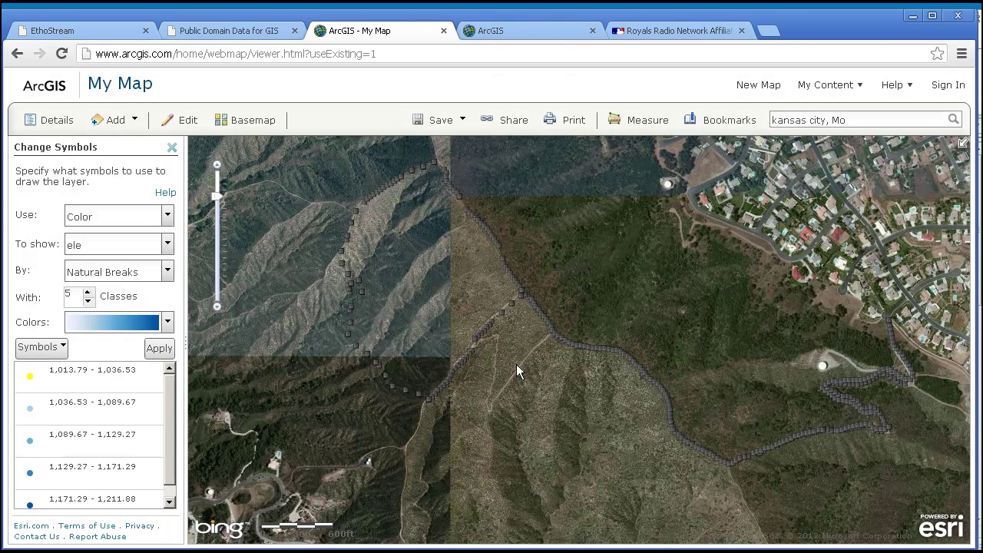
click(159, 348)
Step: Zoom in on the track end near the houses and pan to the dark-blue high-elevation section
drag(597, 400, 563, 437)
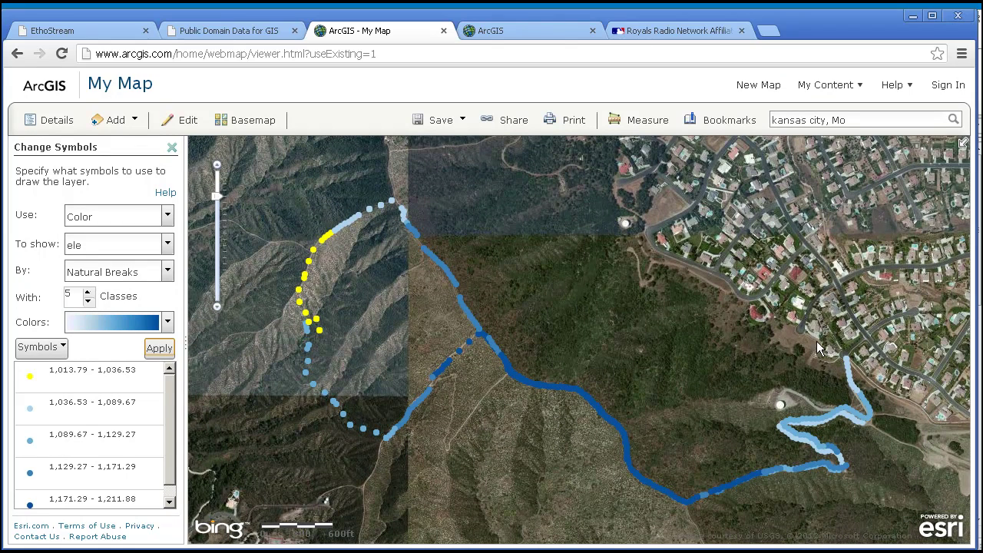
drag(814, 338, 875, 384)
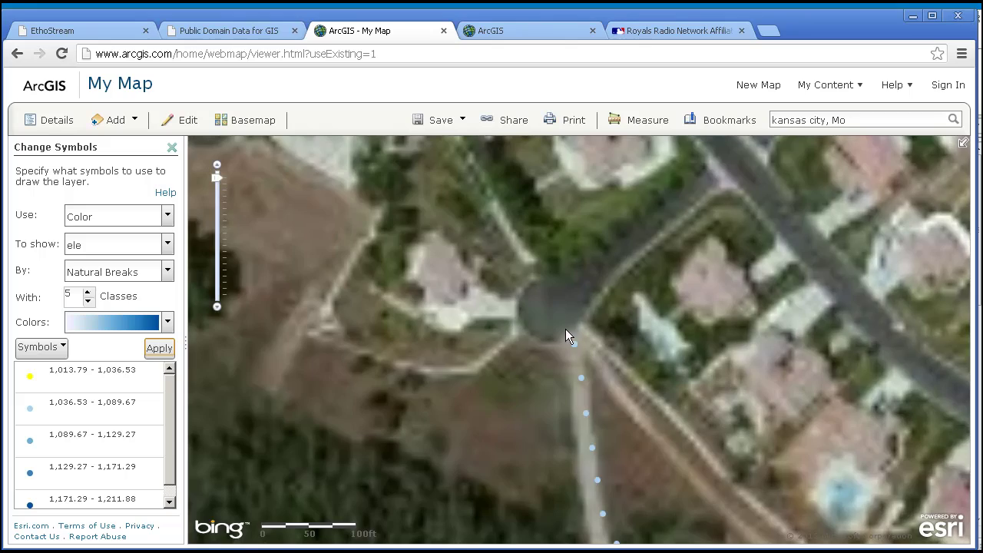
drag(608, 501, 612, 335)
scroll(612, 336, down, 3)
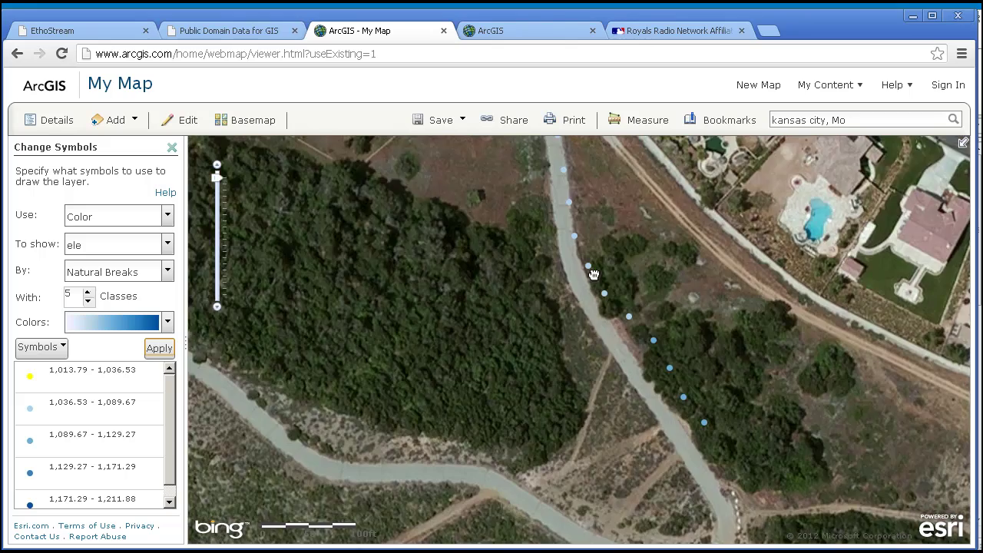
scroll(460, 410, down, 3)
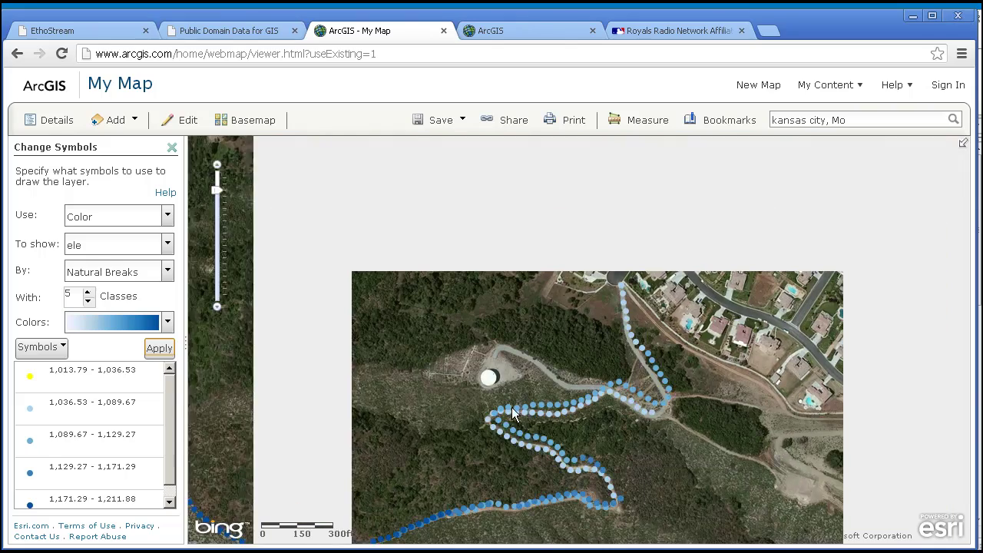
drag(522, 413, 684, 353)
drag(484, 407, 704, 377)
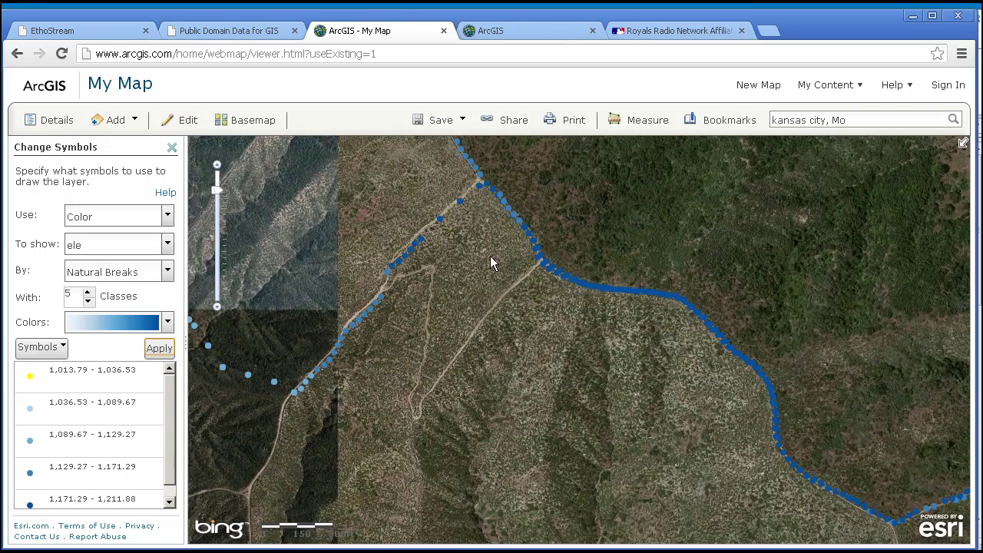
Step: Pan to the yellow low-elevation points, then zoom out to frame the whole track
drag(395, 288, 502, 345)
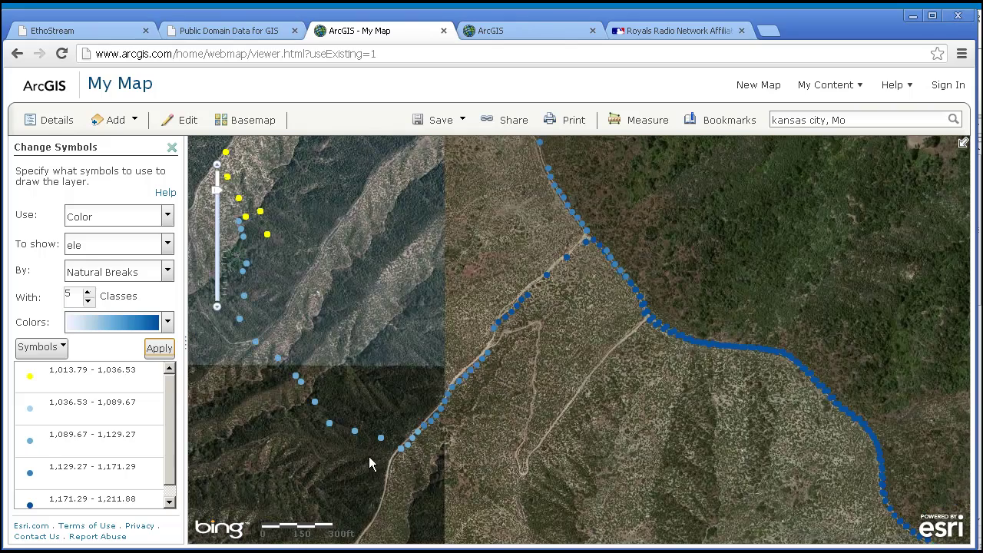
drag(343, 444, 417, 458)
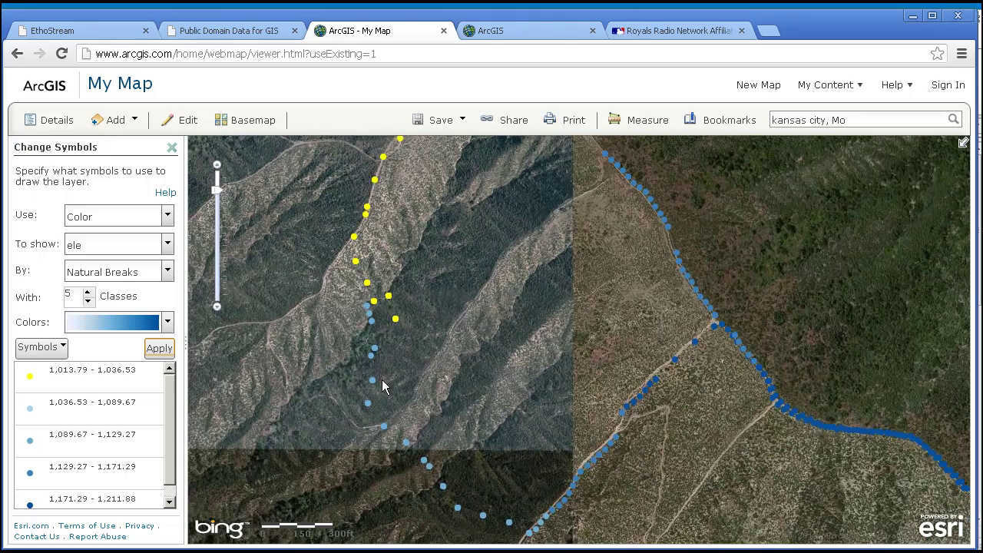
drag(381, 380, 378, 478)
drag(373, 346, 344, 369)
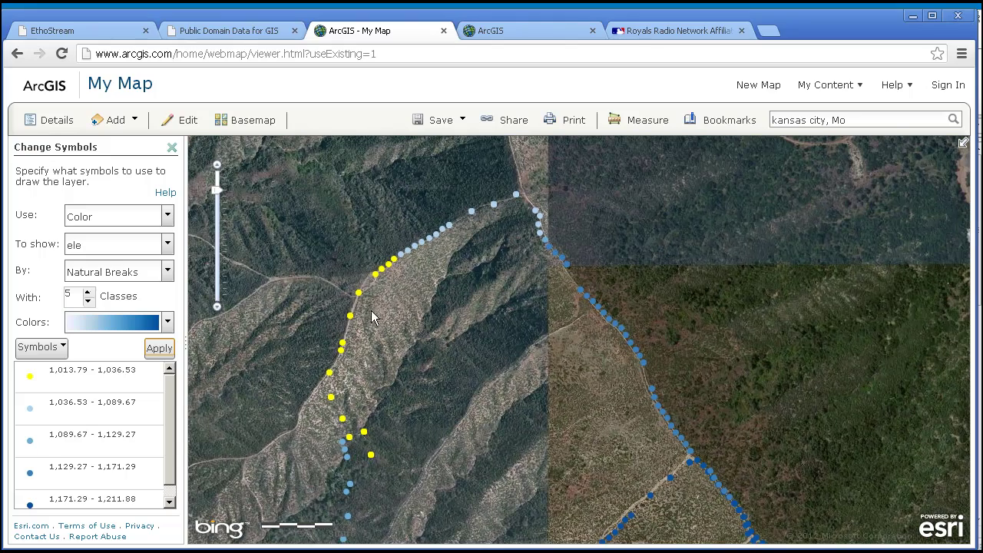
drag(464, 244, 375, 286)
drag(463, 378, 363, 281)
drag(513, 403, 487, 394)
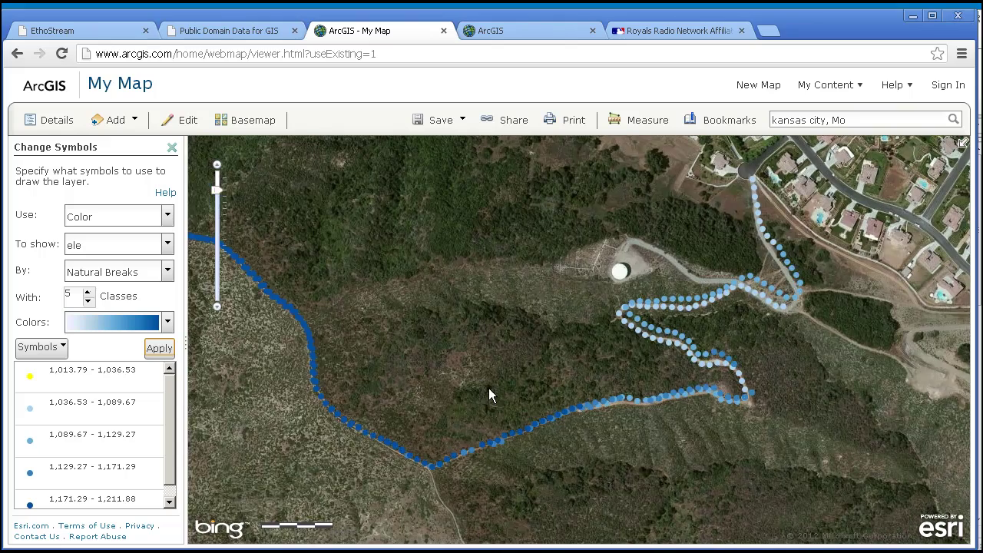
scroll(489, 396, down, 3)
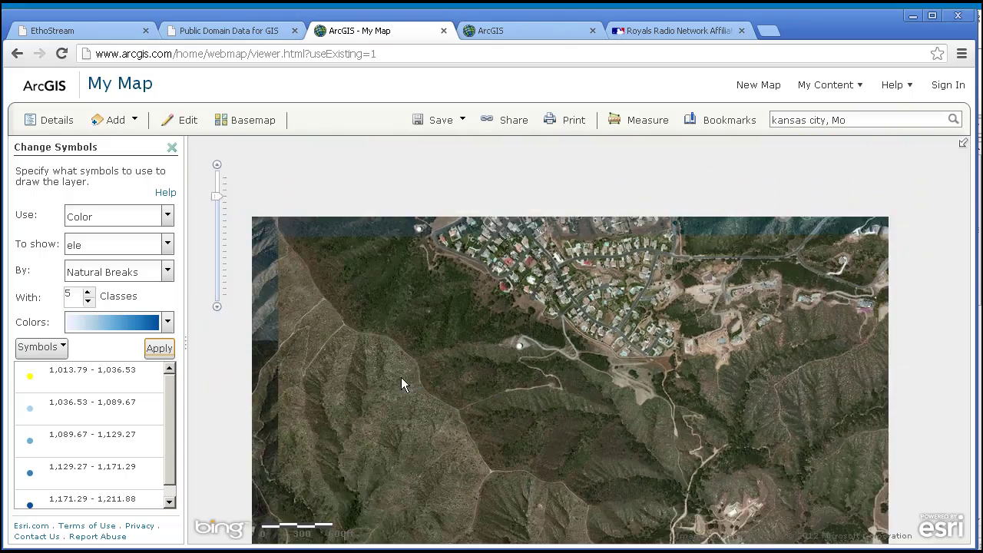
drag(402, 384, 630, 396)
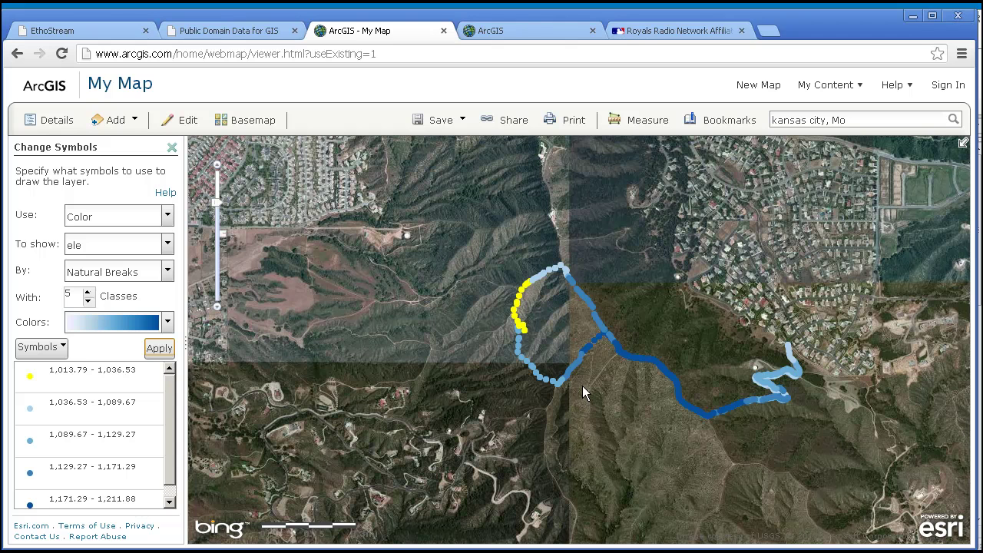
Step: Close the symbol settings, switch the basemap to Topographic, and centre the track
click(172, 148)
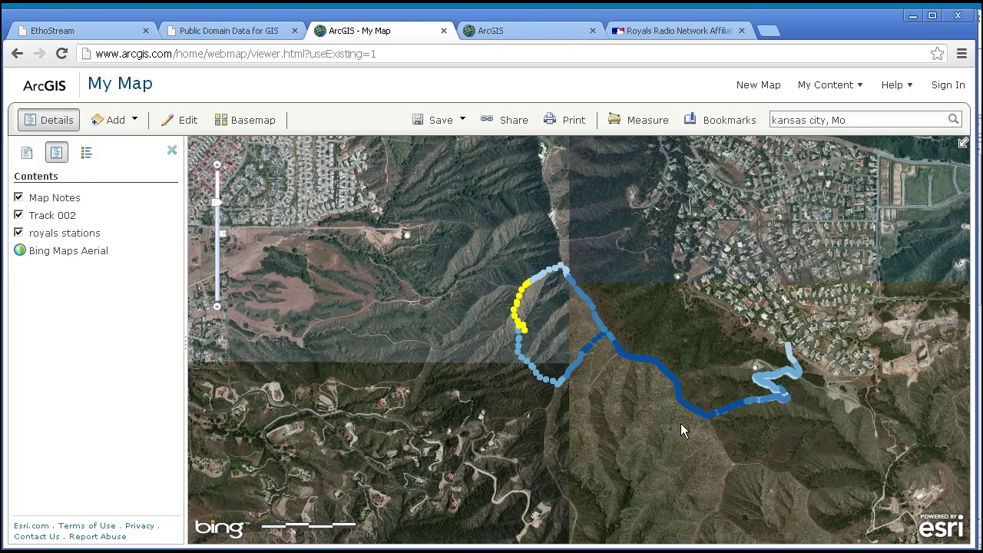
click(258, 123)
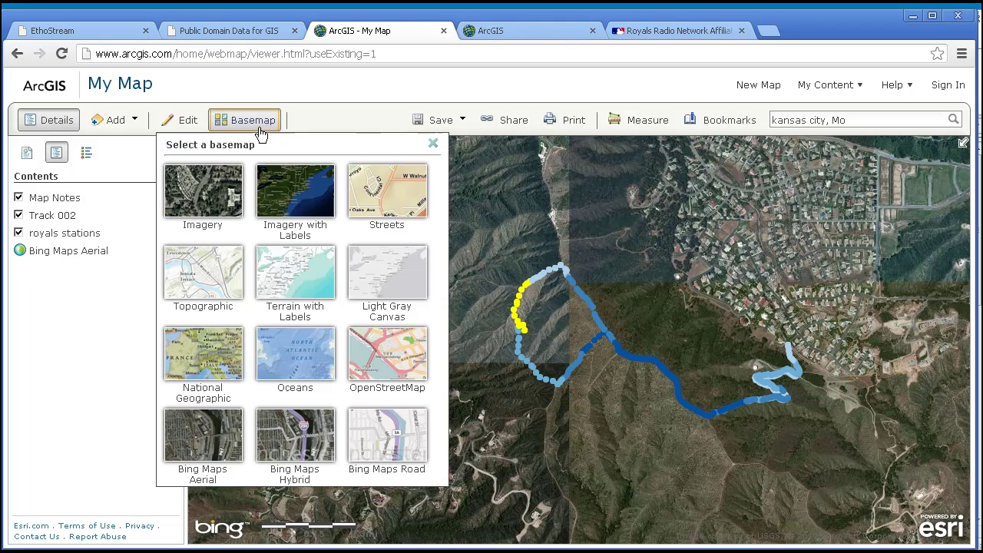
click(204, 294)
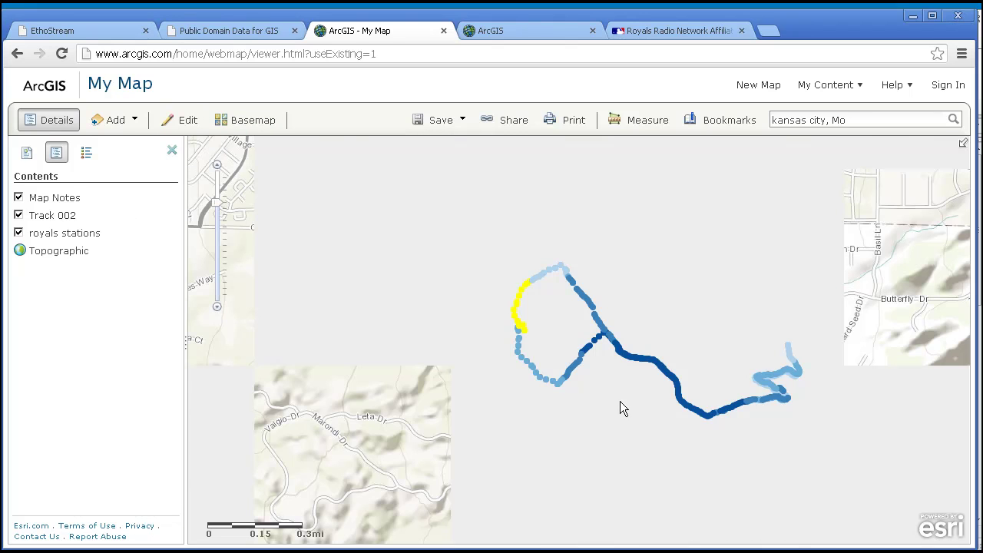
drag(638, 405, 552, 368)
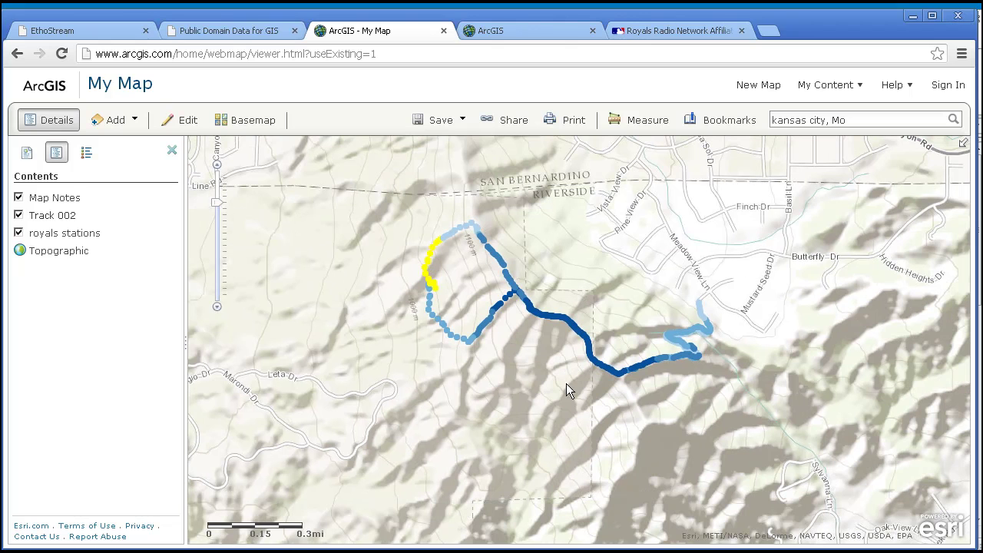